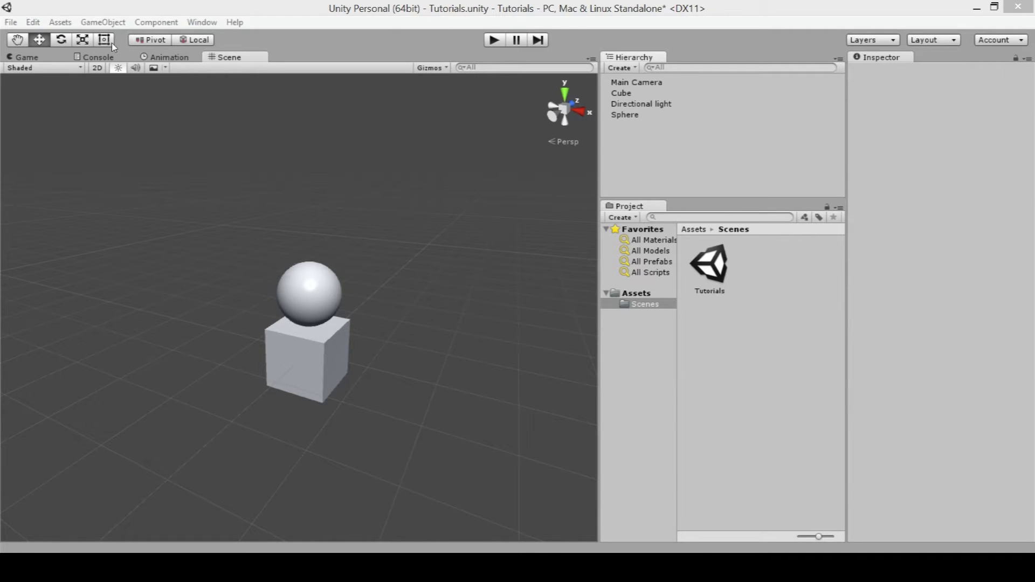
Create an empty game object, compare its components with the Sphere's, and delete it
click(102, 23)
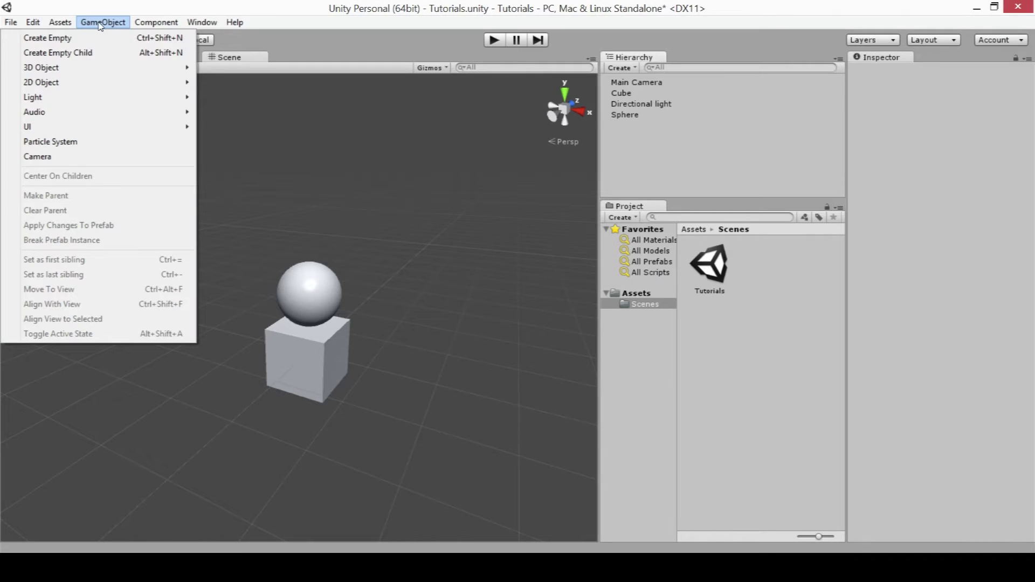
click(70, 40)
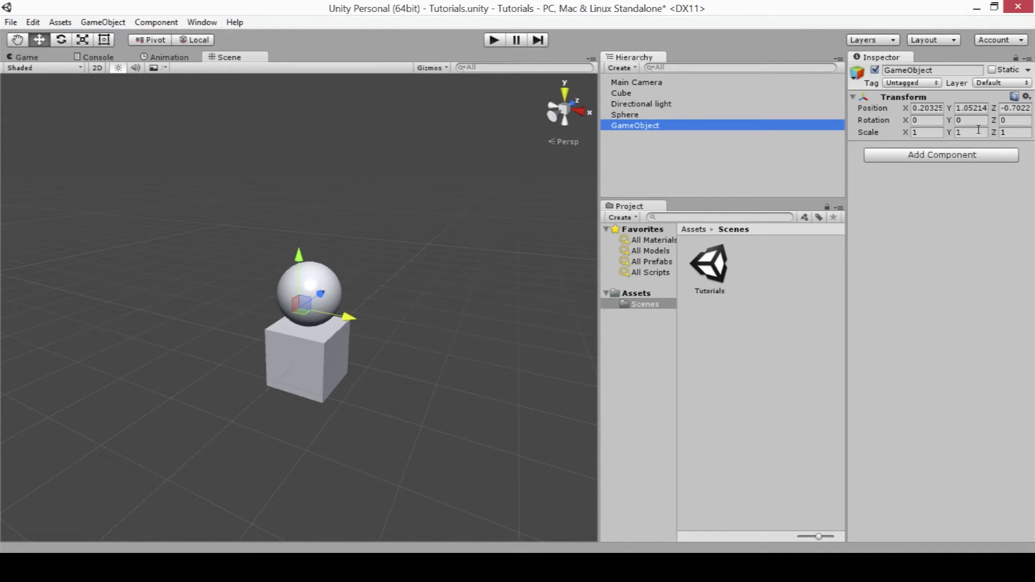
click(636, 115)
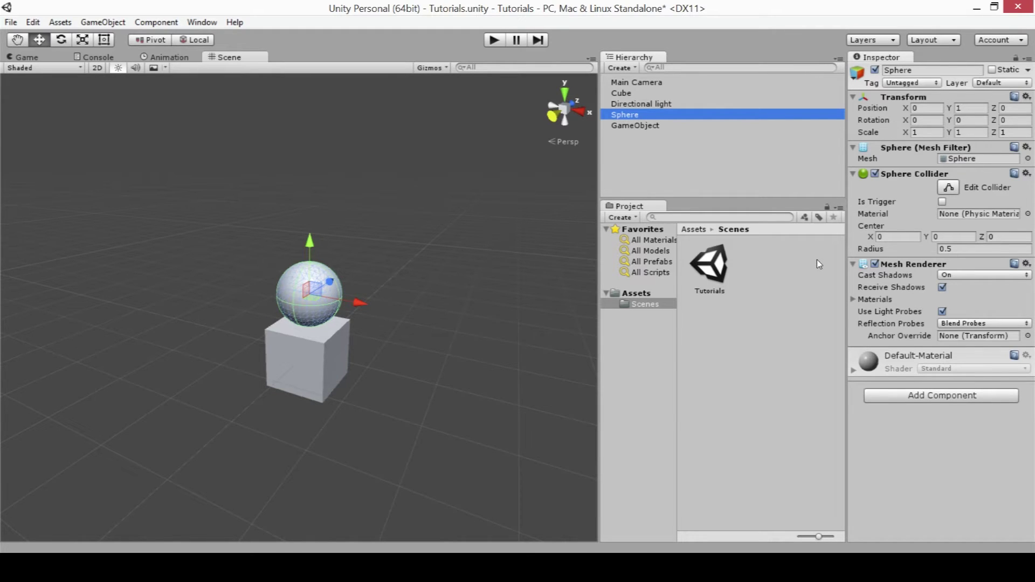
click(663, 129)
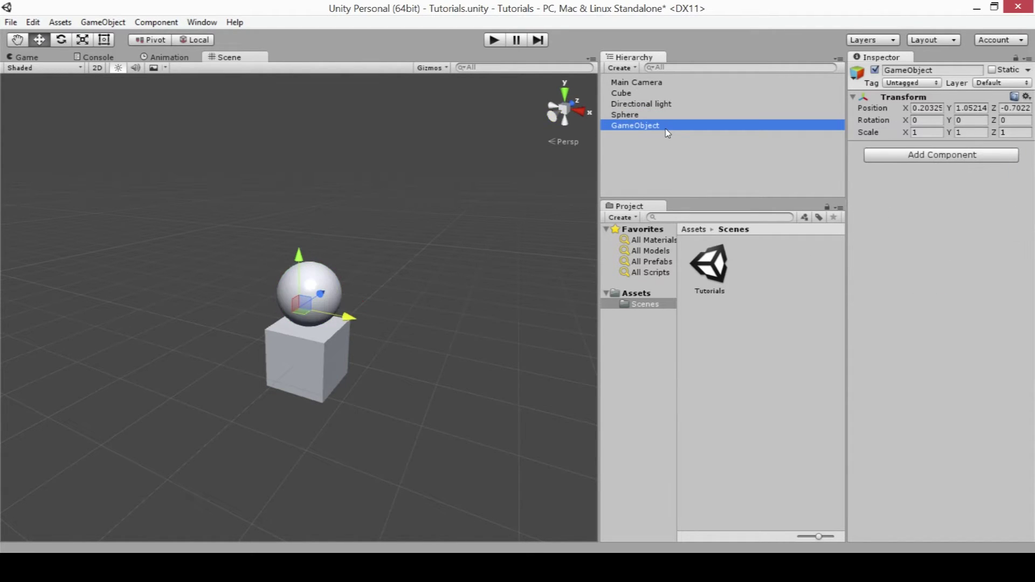
key(Delete)
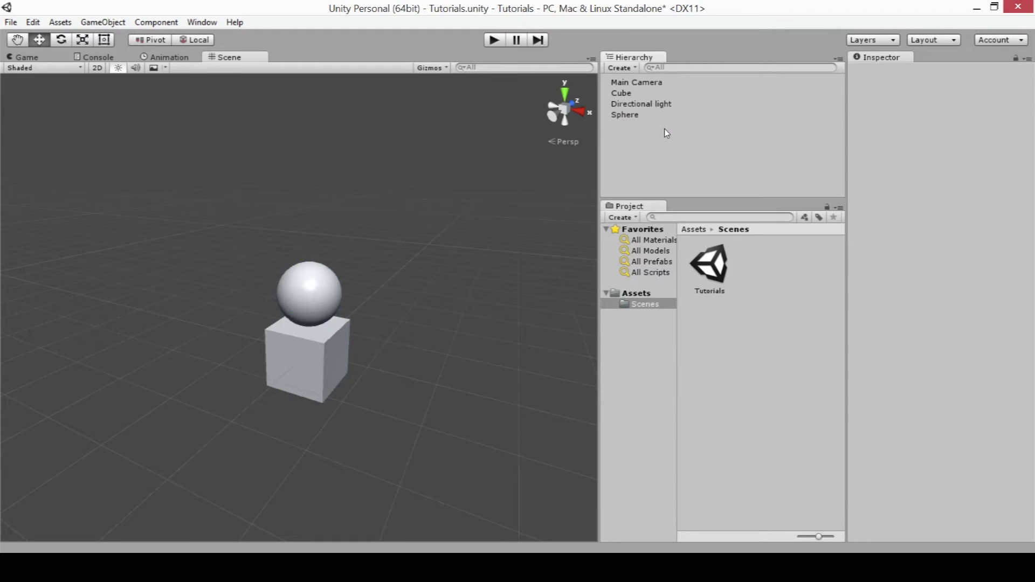
Enlarge the Hierarchy area by shrinking the Project area beneath it
click(626, 115)
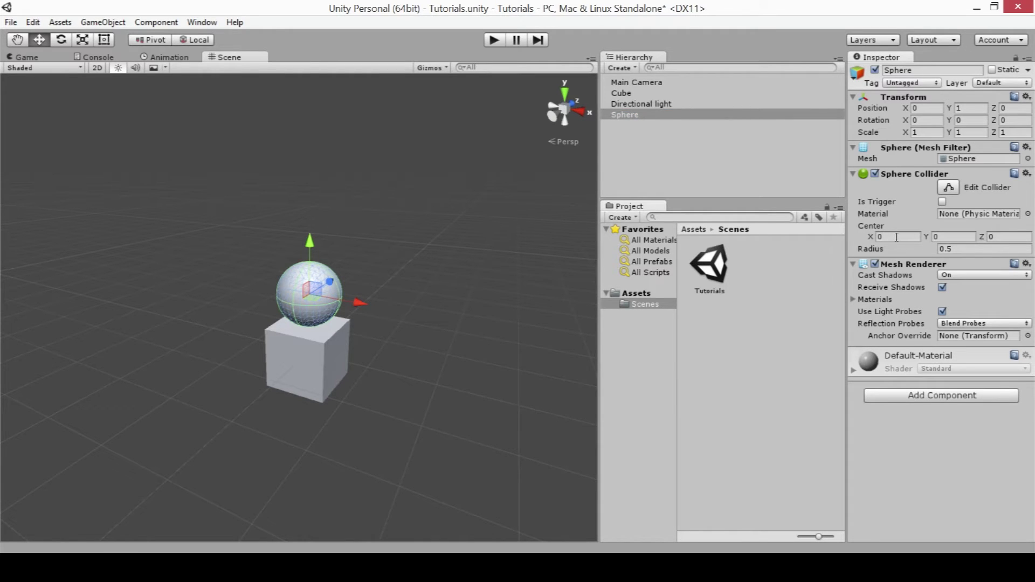
drag(727, 198, 735, 389)
click(652, 192)
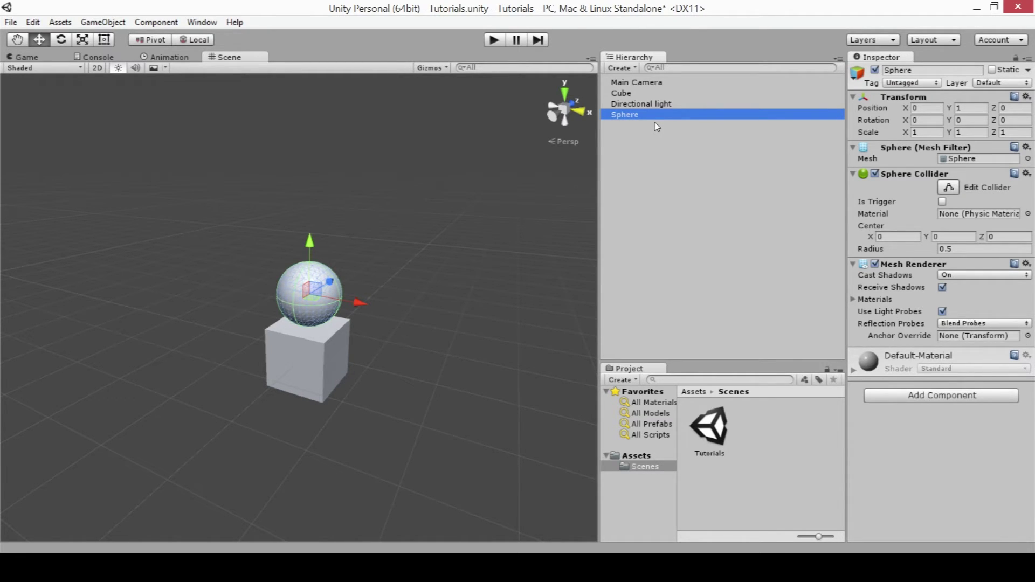
Reorder the Cube below the Sphere in the Hierarchy and make the Sphere a child of the Cube
drag(627, 117, 648, 123)
click(637, 93)
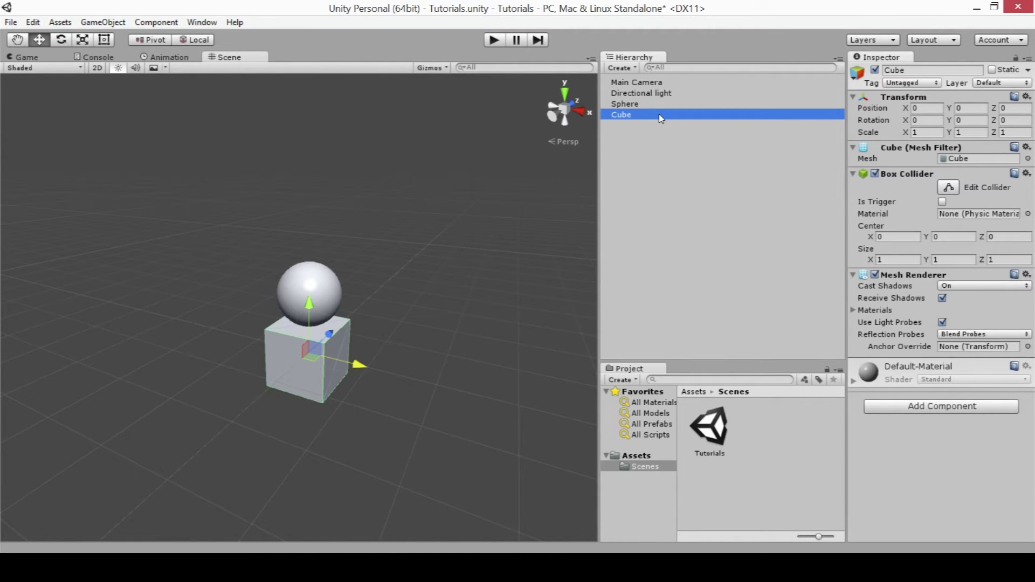
click(625, 104)
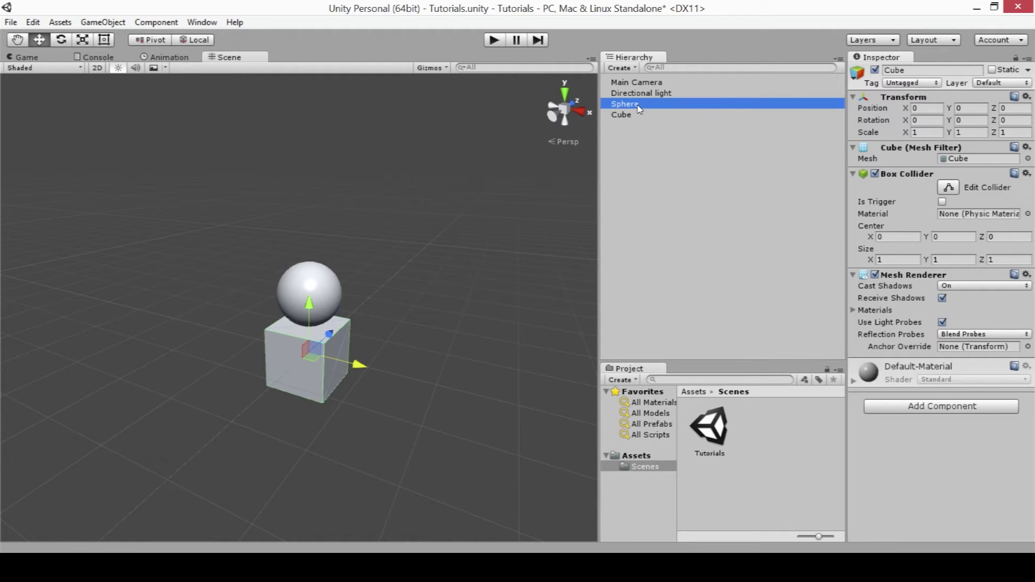
drag(640, 109, 637, 118)
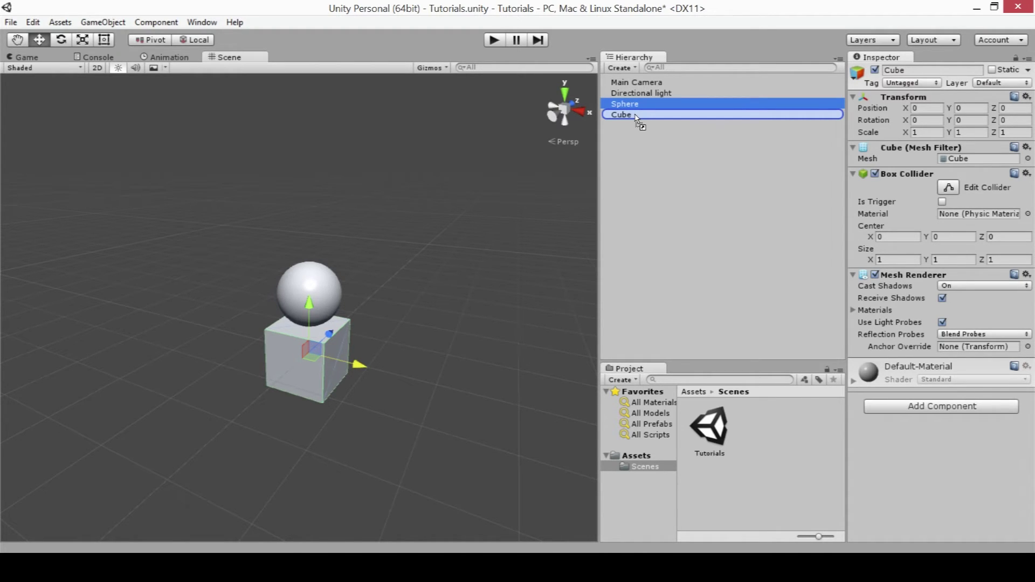
drag(636, 117, 635, 116)
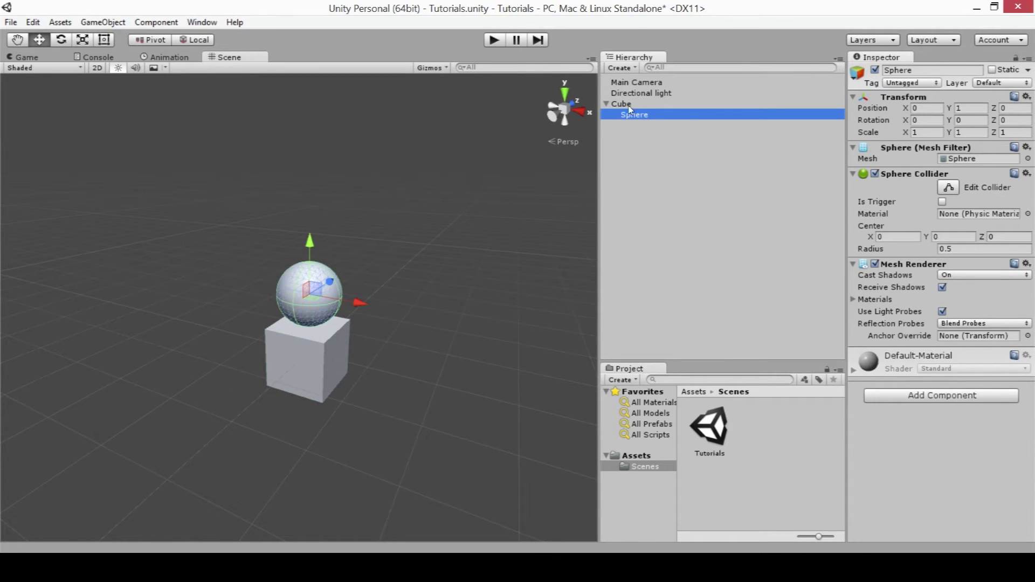
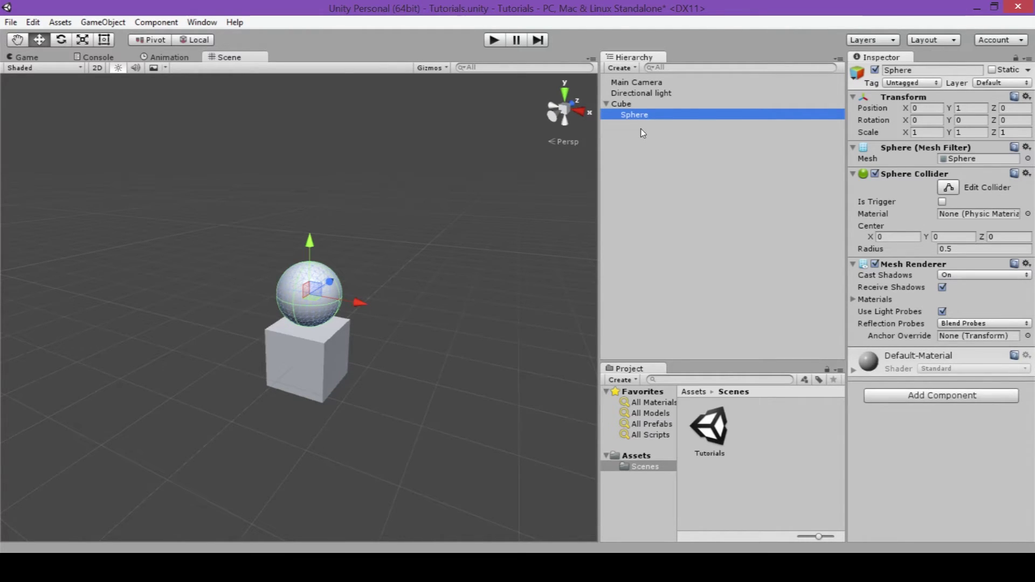
Move the parent Cube in the scene along all three axes to about X -0.87, Y -0.16, Z -1.09
click(634, 104)
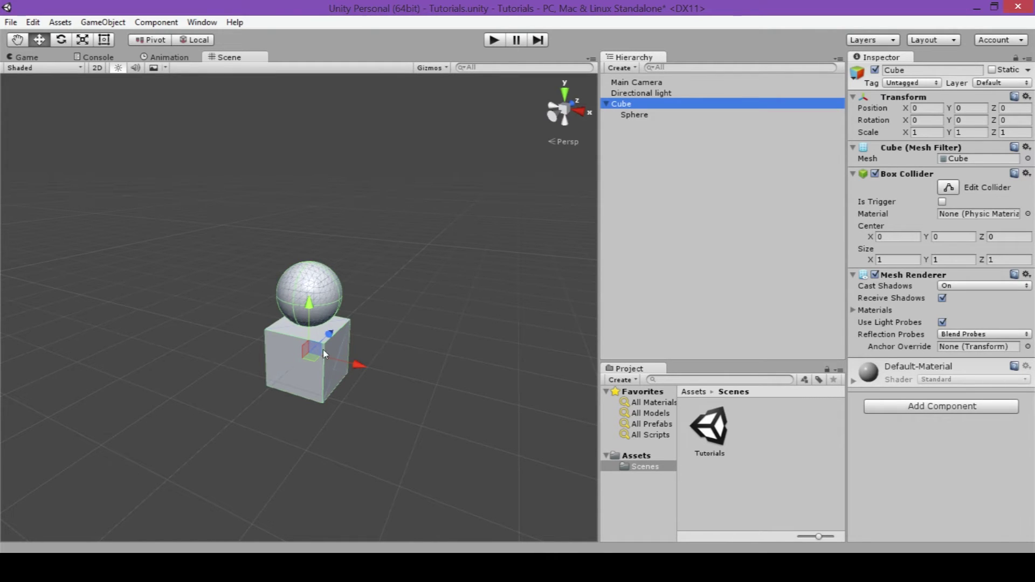
scroll(462, 219, up, 1)
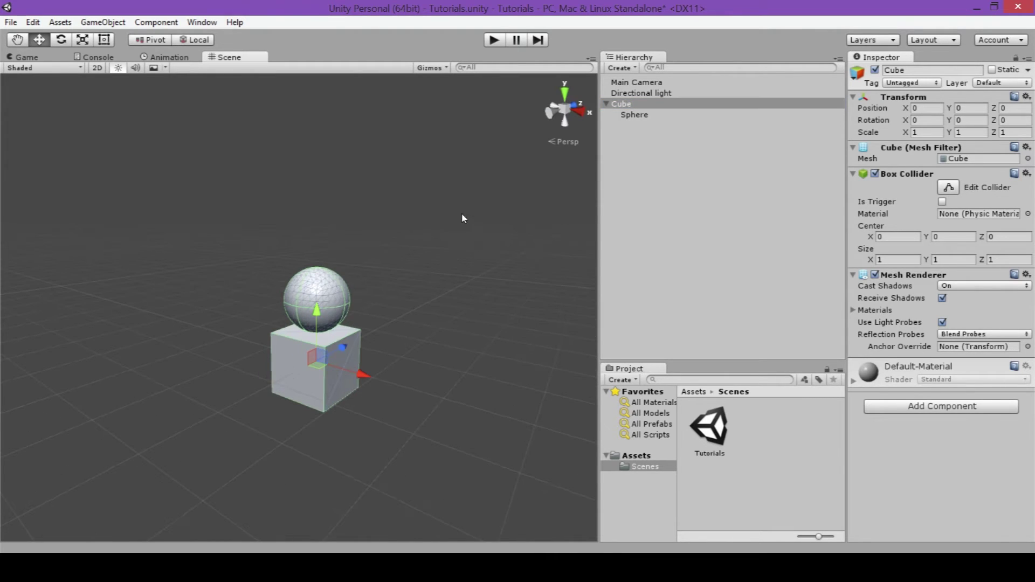
click(582, 119)
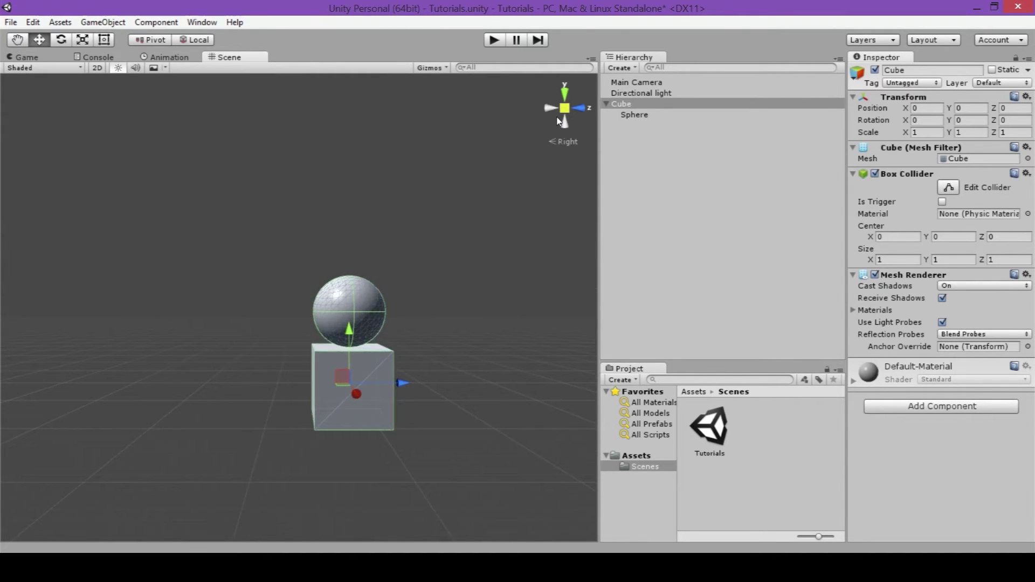
click(551, 111)
click(564, 91)
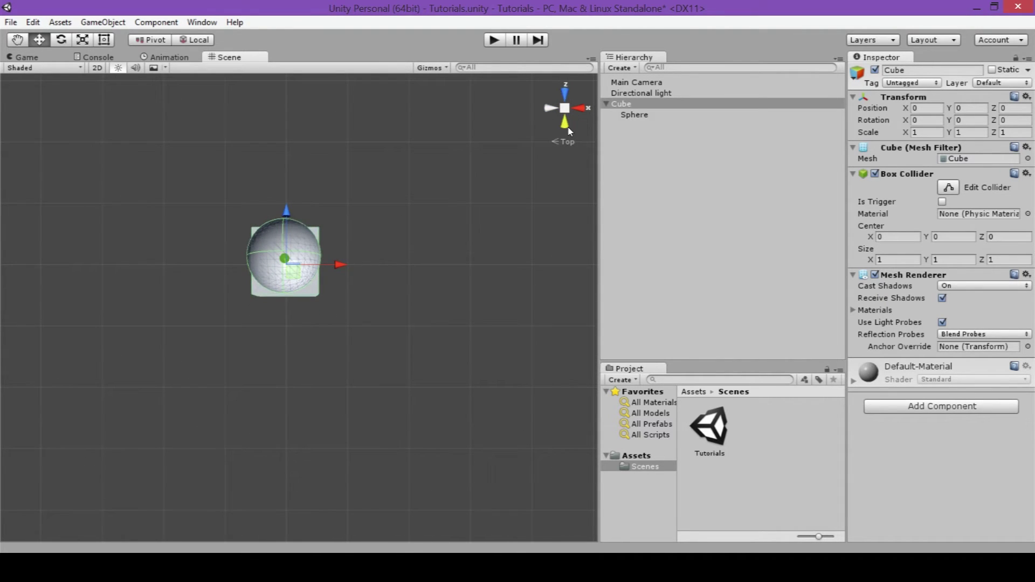
alt+drag(568, 210, 439, 403)
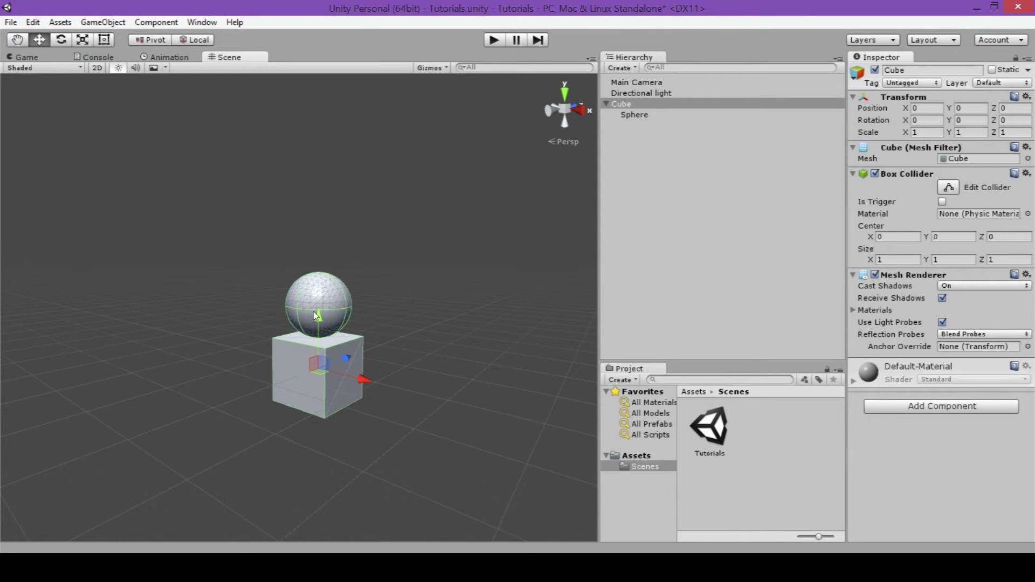
drag(363, 382, 319, 372)
mouse_move(275, 308)
mouse_down()
mouse_move(274, 191)
mouse_move(276, 325)
mouse_up()
drag(311, 364, 241, 387)
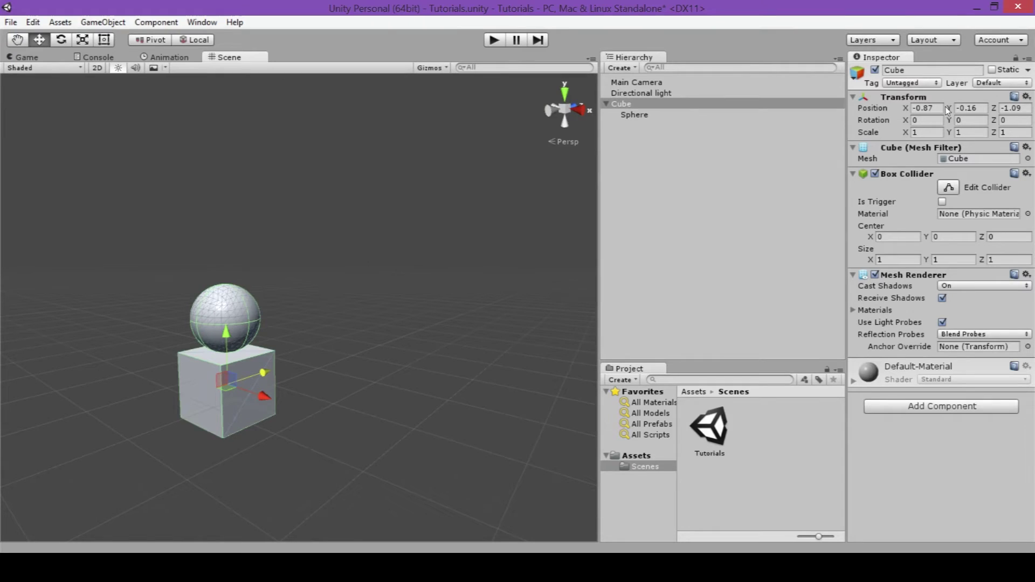
Adjust the Cube's Transform position to about X -0.12 and Y 0.39
click(903, 109)
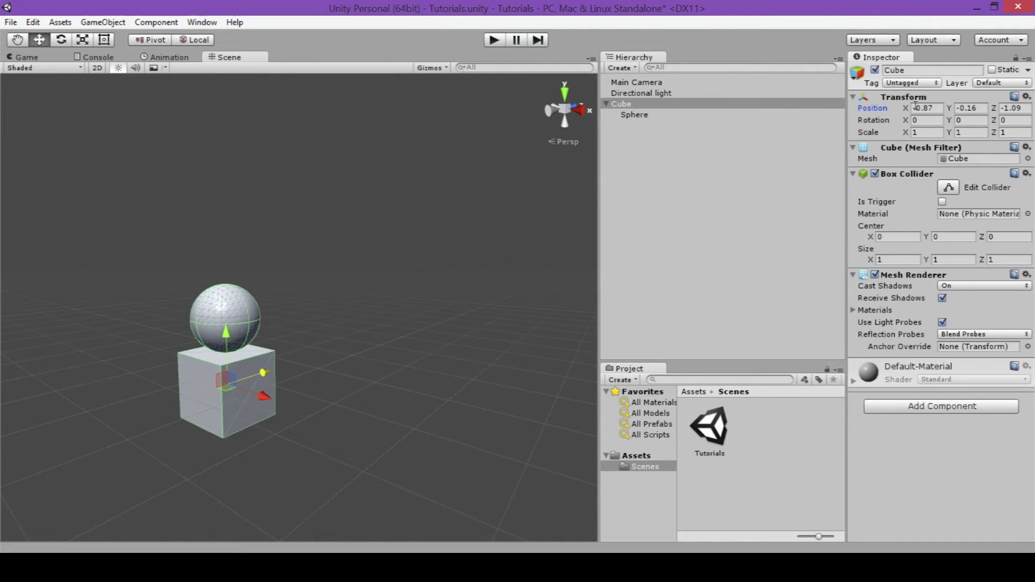
click(924, 108)
key(Tab)
key(Tab)
click(928, 109)
drag(905, 108, 943, 110)
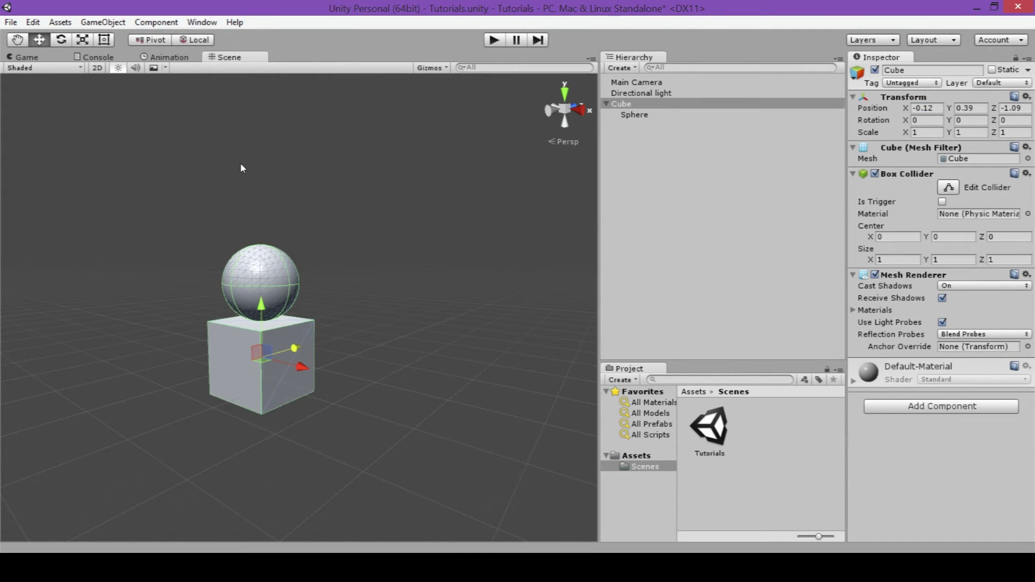
Toggle the handle orientation to global and back to local, and move the Cube along X to about 0.2
click(193, 40)
key(x)
drag(303, 368, 294, 418)
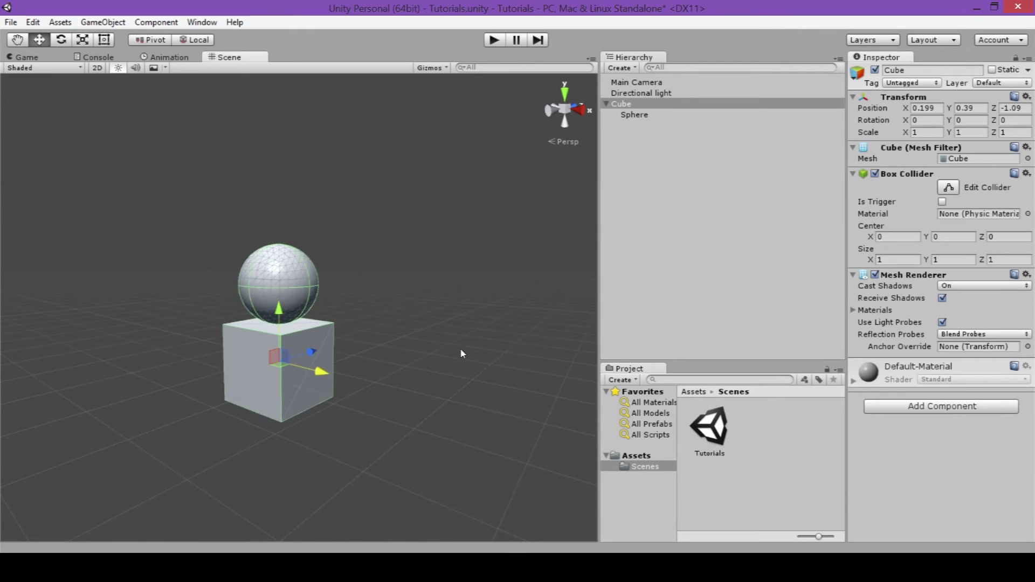
Set the child Sphere's position to Y 0 and X 1 relative to the Cube
click(640, 115)
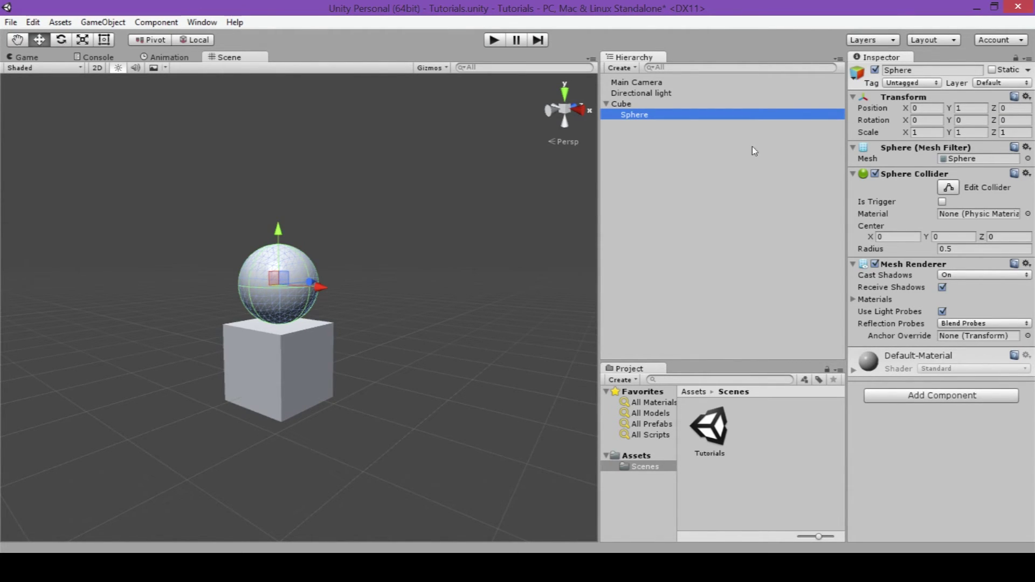
alt+drag(231, 384, 240, 386)
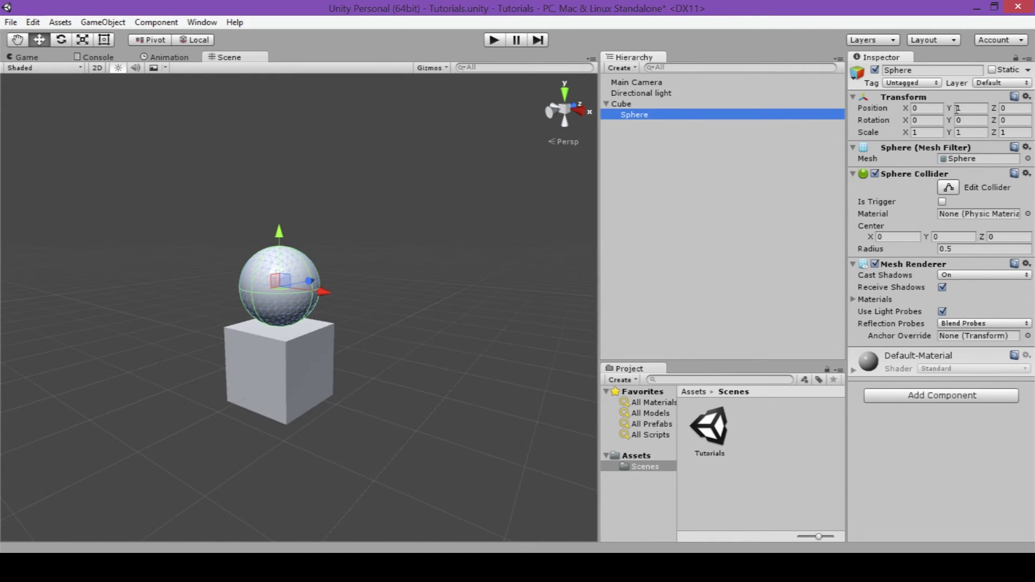
click(959, 108)
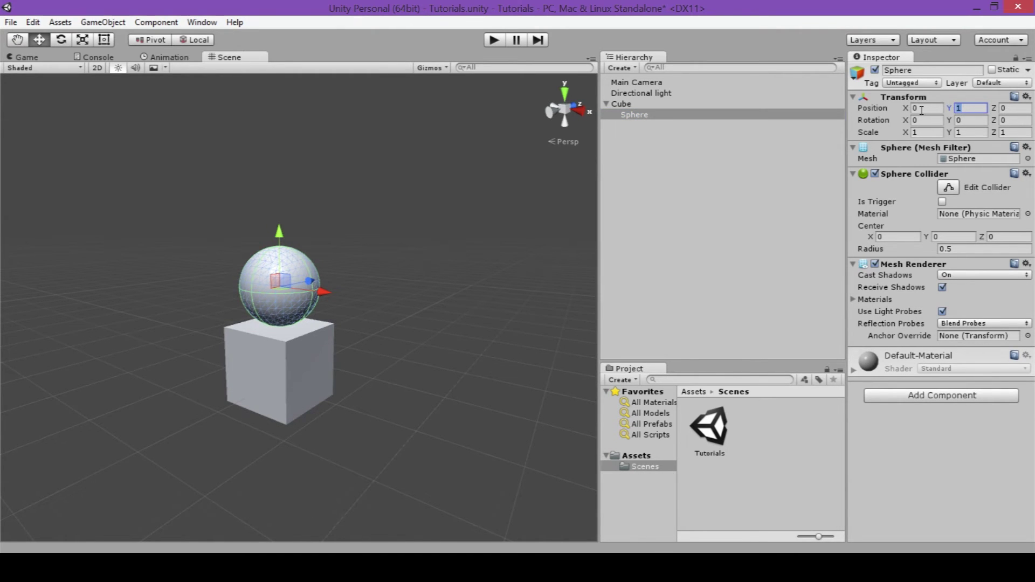
text(0)
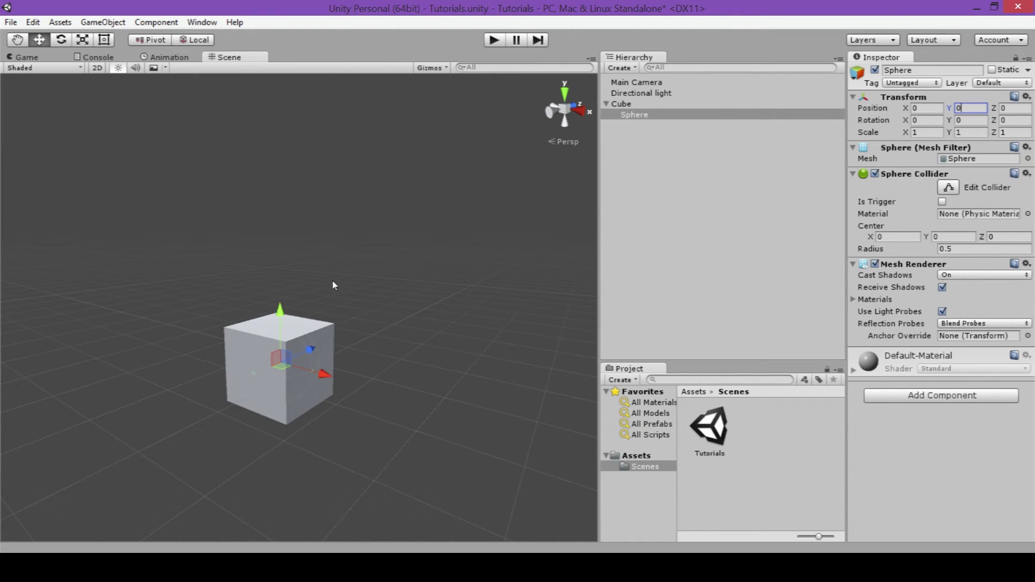
key(shift+Tab)
text(1)
Set the child Sphere's Y and Z positions to 1
click(972, 108)
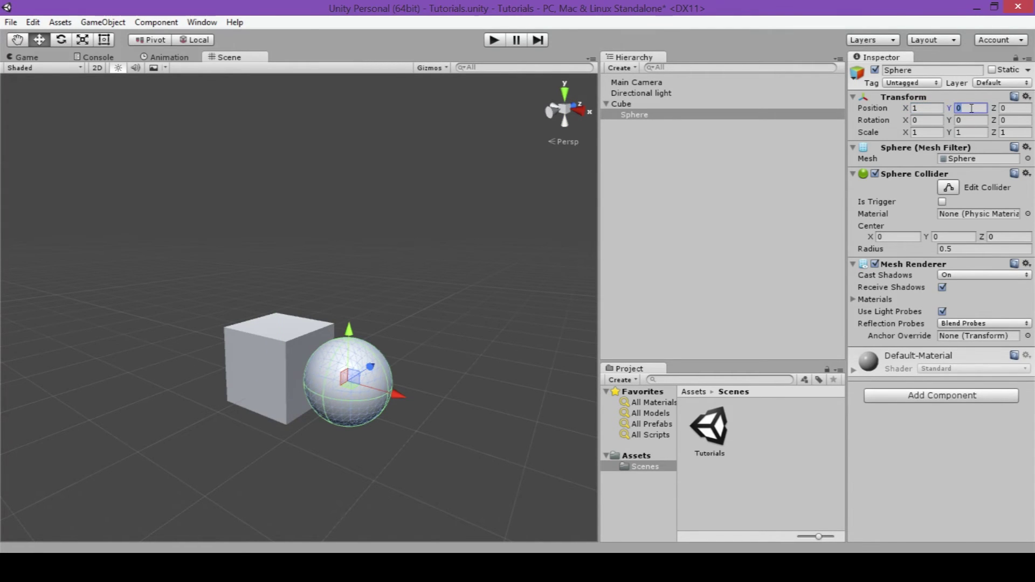
text(1)
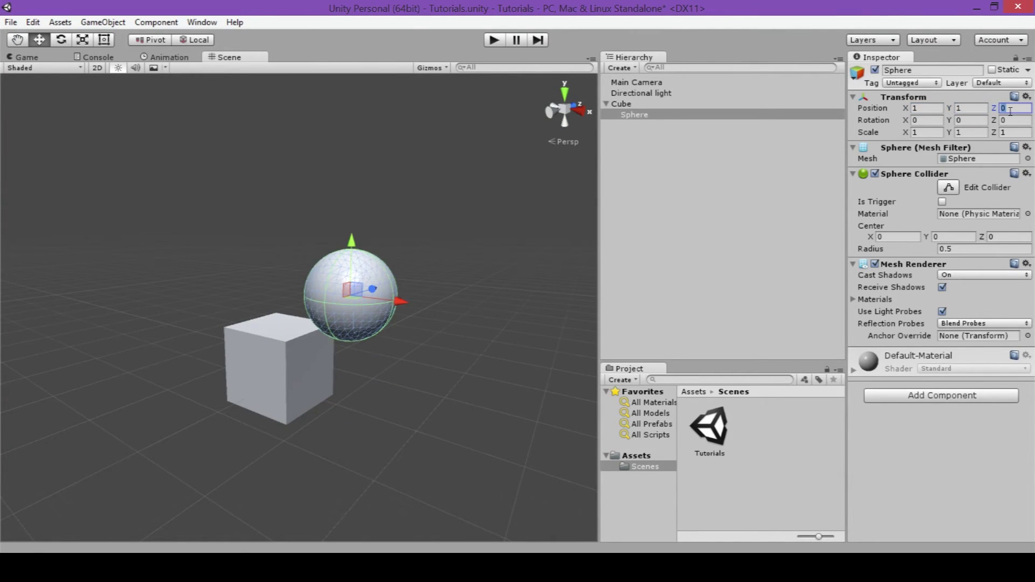
text(1)
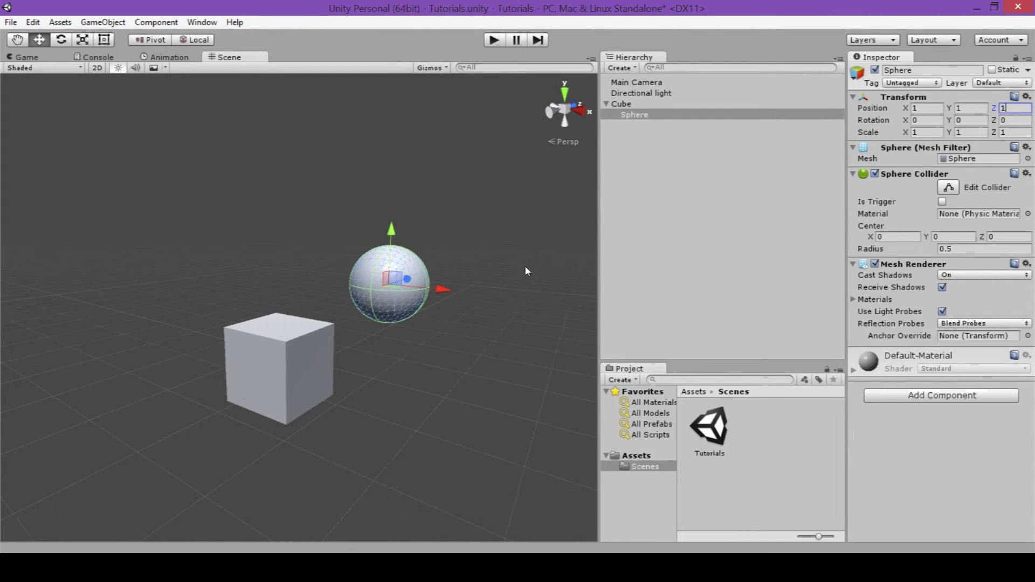
key(Return)
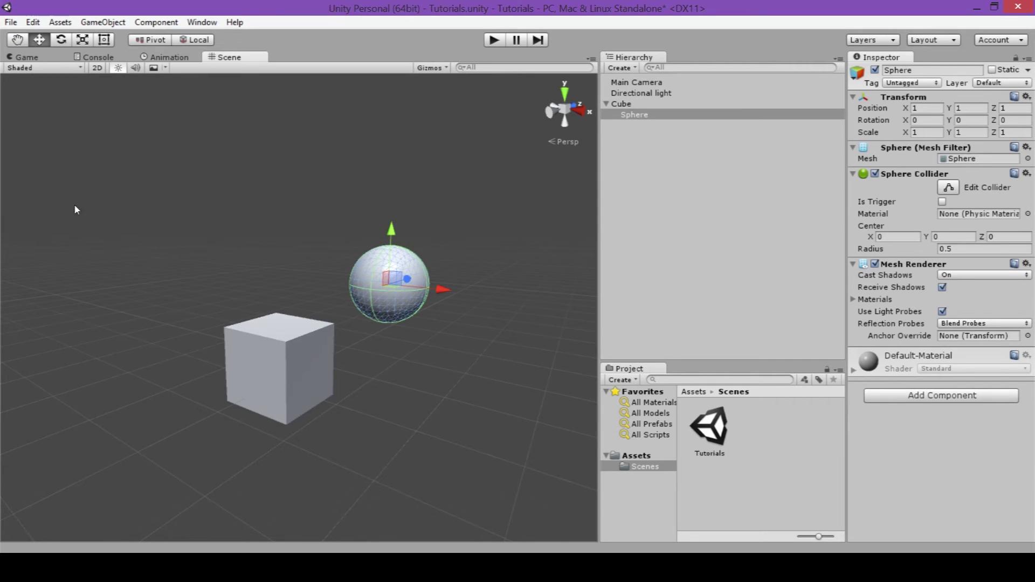
Rotate the parent Cube freehand with the Rotate tool to about X 7.9, Y -8.3, Z 41.3
key(e)
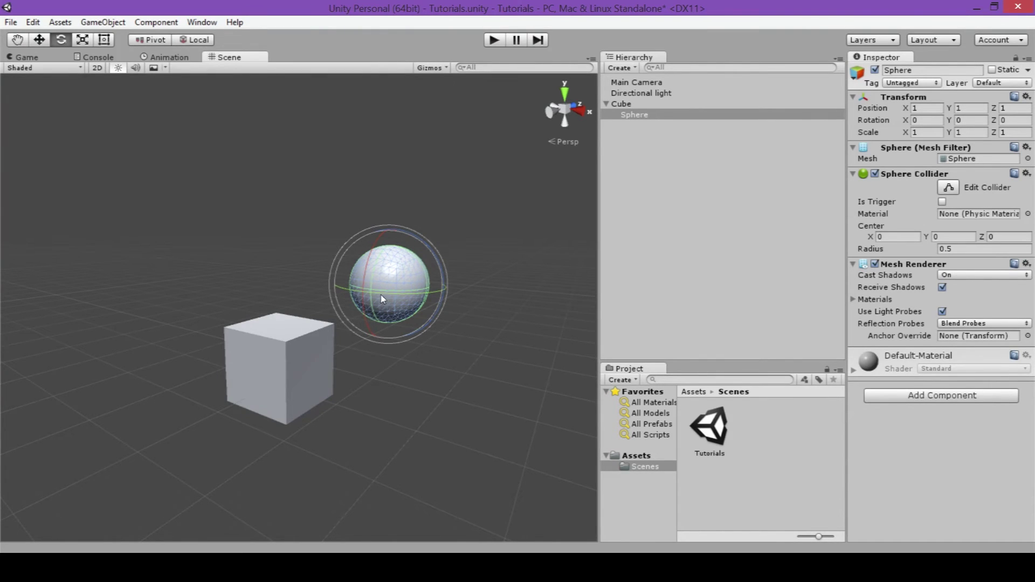
key(w)
key(e)
click(279, 372)
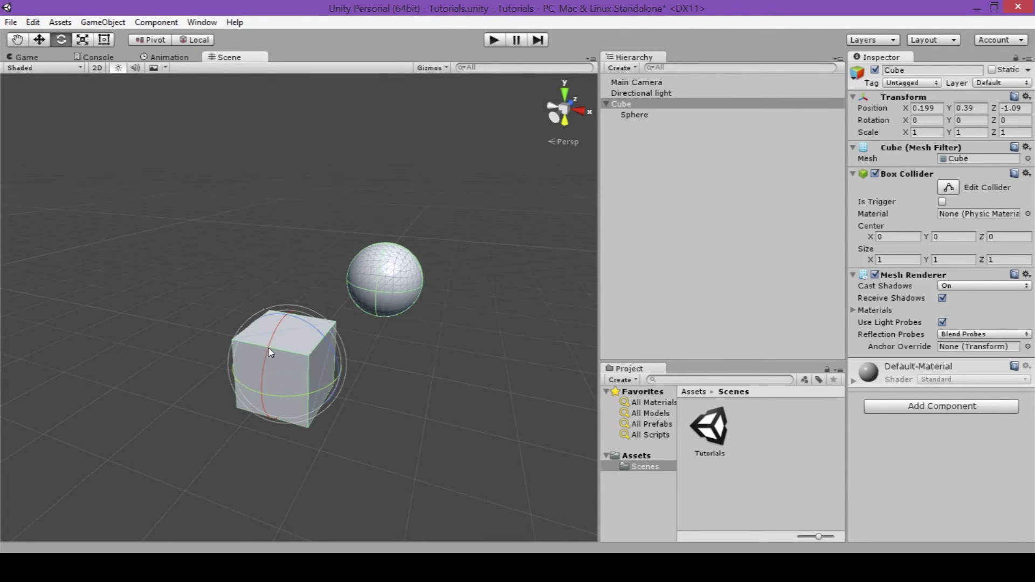
drag(270, 352, 155, 393)
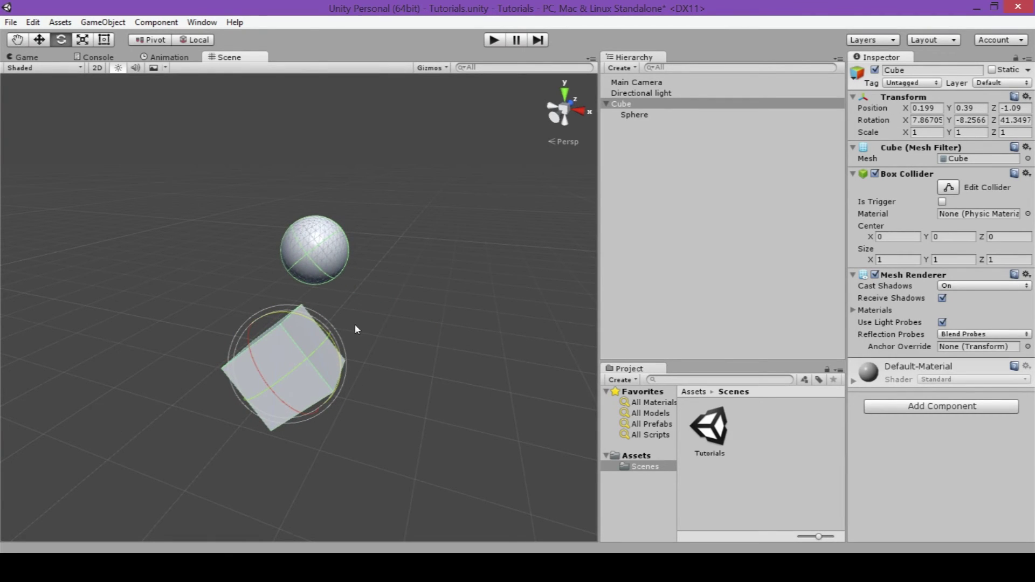
Adjust the Cube's Transform rotation to about X 8.5 and Z 43.12
click(916, 120)
click(970, 120)
click(1009, 120)
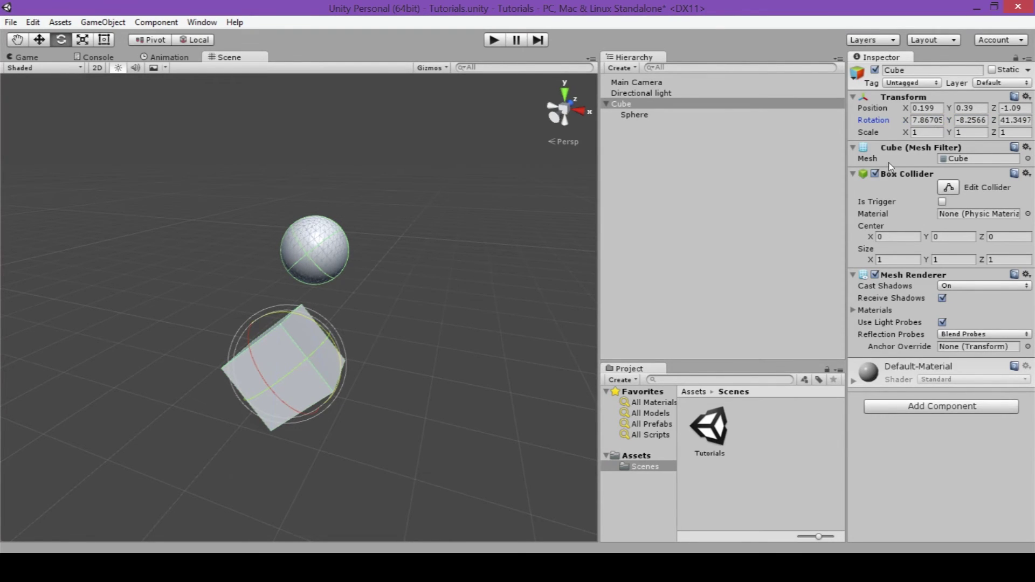
click(920, 120)
click(969, 121)
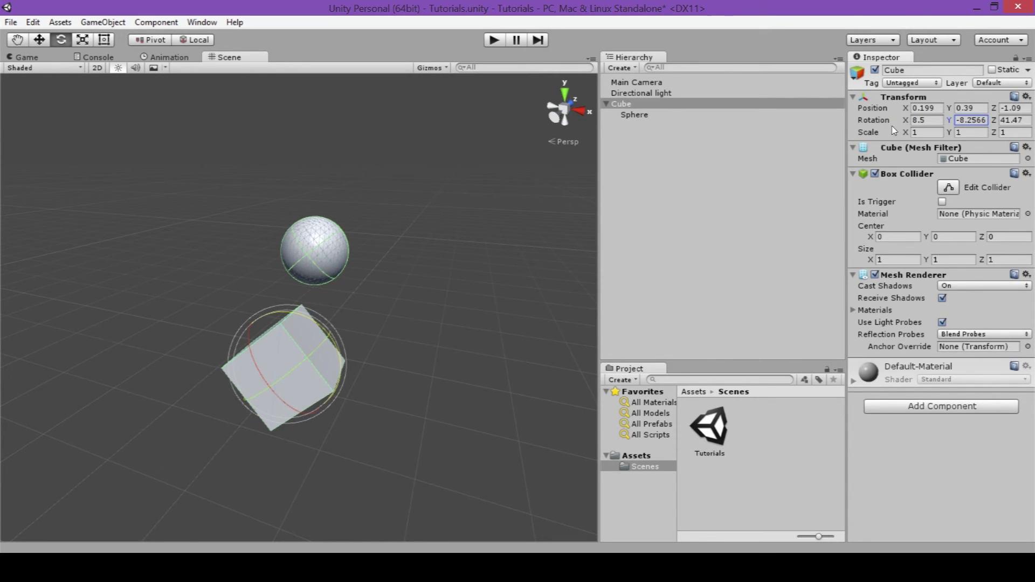
click(904, 123)
click(949, 123)
click(999, 122)
drag(1000, 121, 1001, 122)
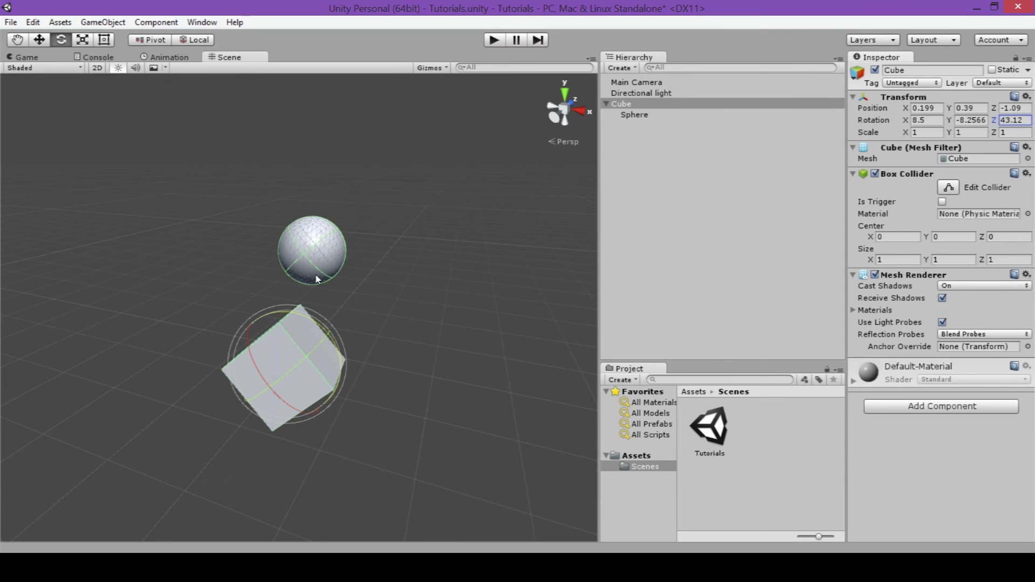
Rotate the child Sphere freehand with the Rotate tool to about X -39, Y -231, Z 114
click(646, 115)
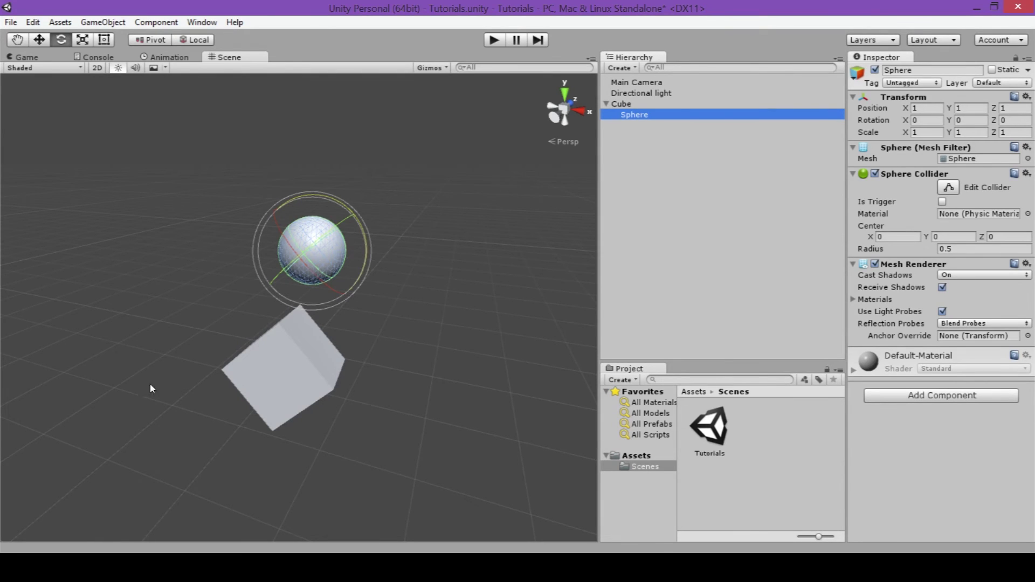
drag(312, 215, 287, 264)
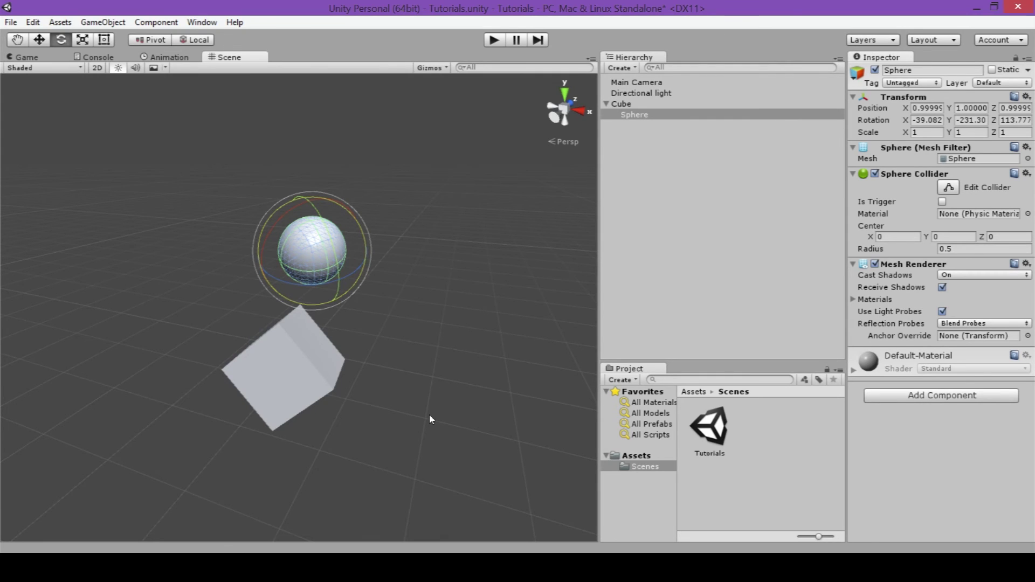
Move the parent Cube along its local axes with the Move tool to about X 0.4, Y 0.4, Z -0.55
click(622, 105)
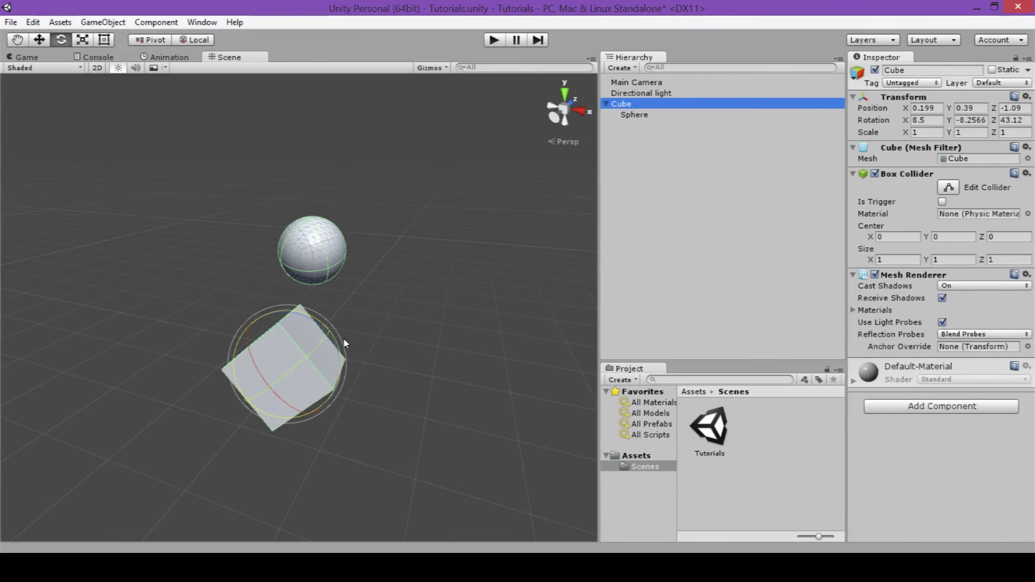
key(w)
drag(341, 339, 300, 262)
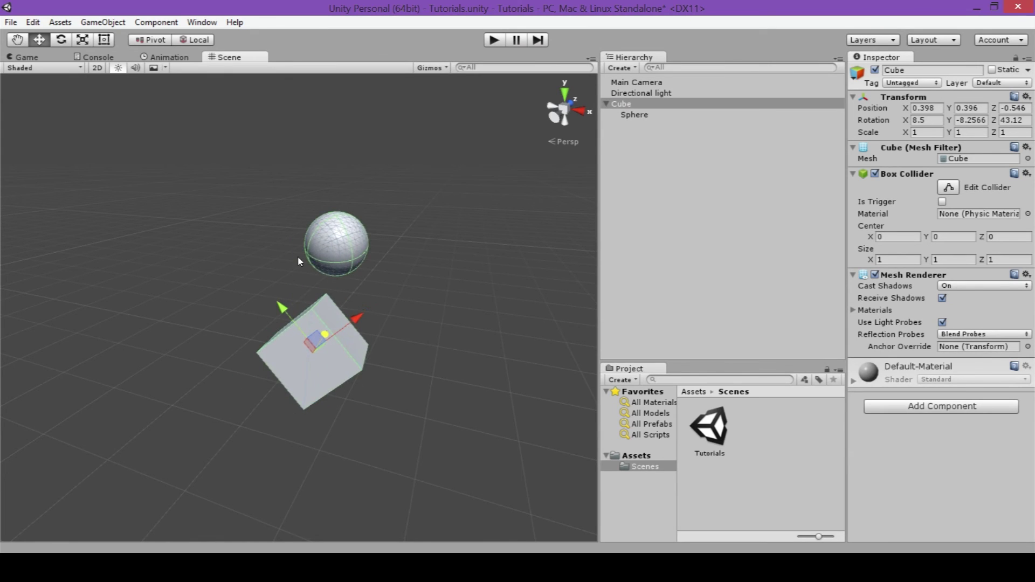
Switch the transform handles to Global and move the Cube to about X 0.68, Y 0.85, Z 0.68
click(197, 43)
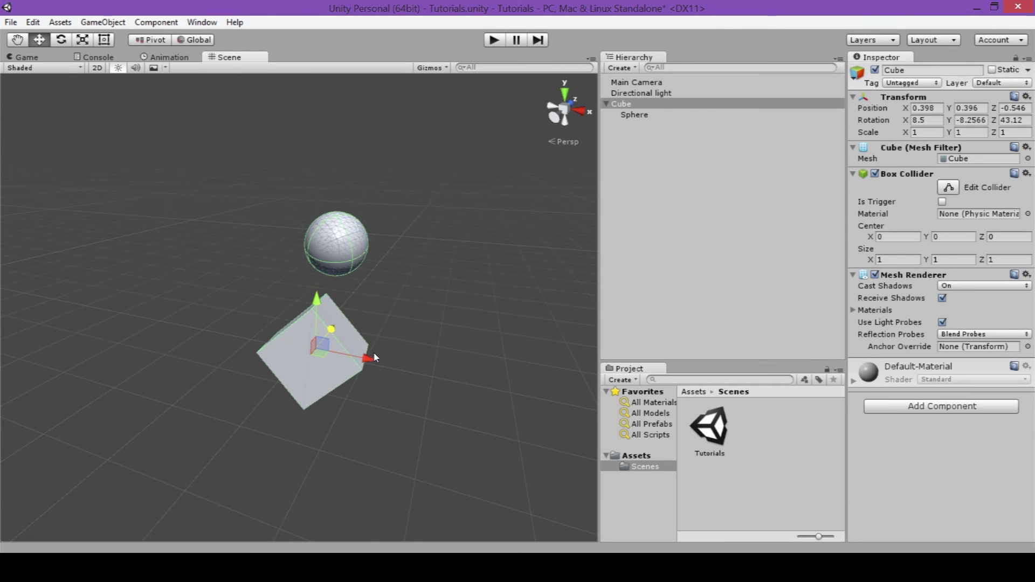
drag(366, 361, 386, 361)
drag(335, 316, 365, 297)
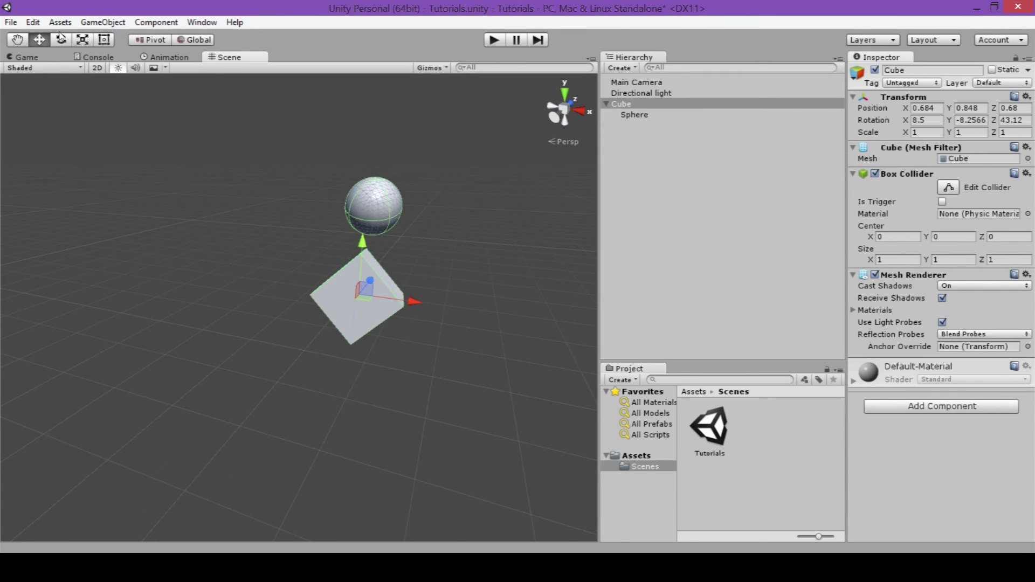
Scale the Cube freehand with the Scale tool to about X 0.54, Y 1.05, Z 1.91
key(r)
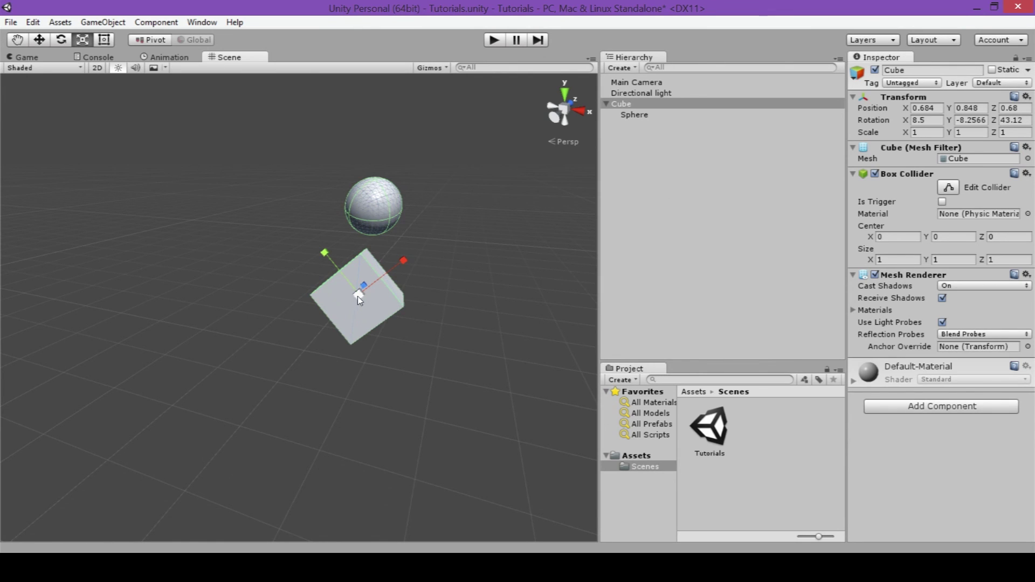
drag(360, 300, 396, 267)
drag(329, 252, 305, 219)
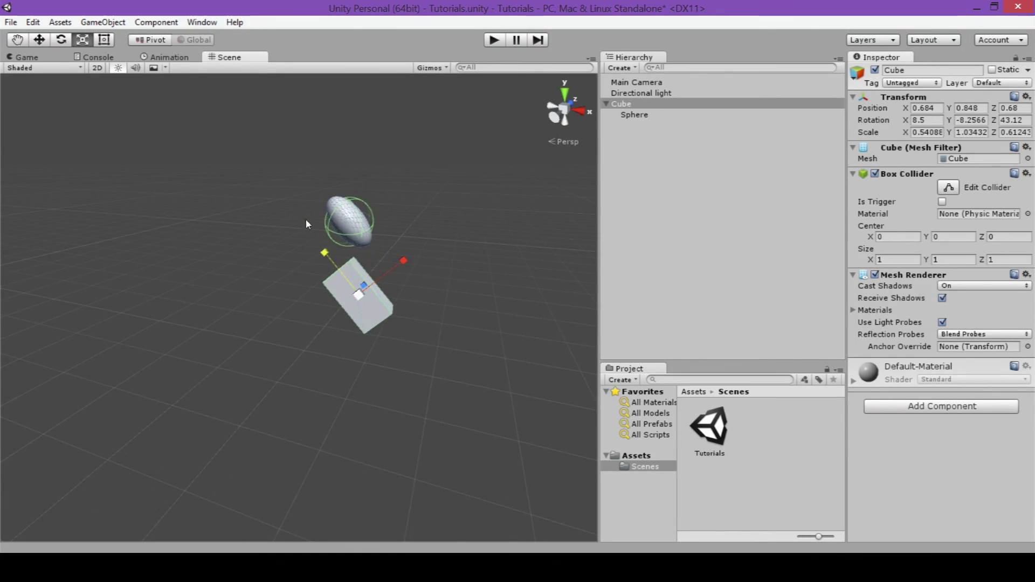
drag(366, 285, 384, 268)
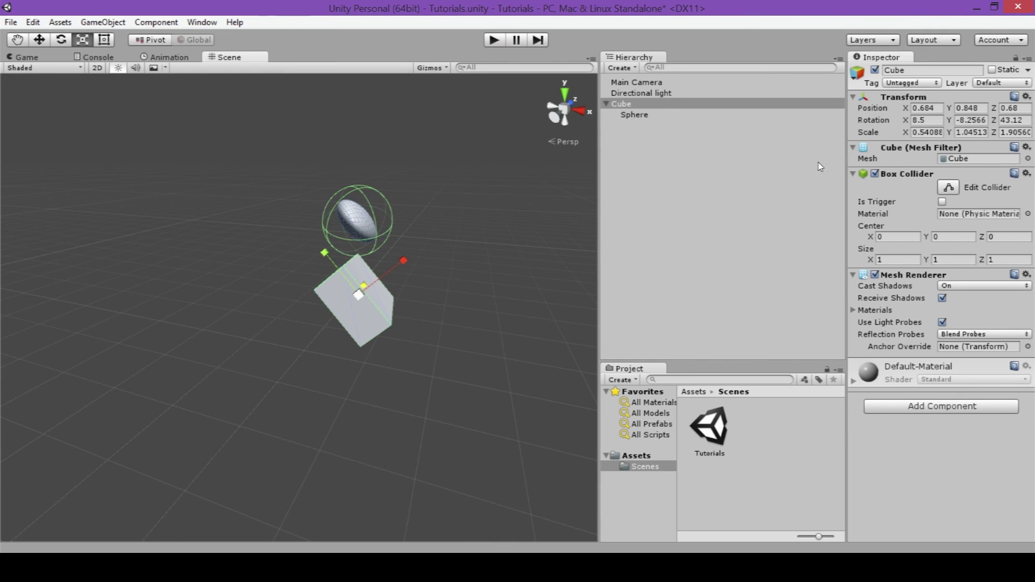
Set the child Sphere's X scale to 1.32 and enlarge the Sphere uniformly to about X 2.2, Y 1.59, Z 1.59
click(655, 114)
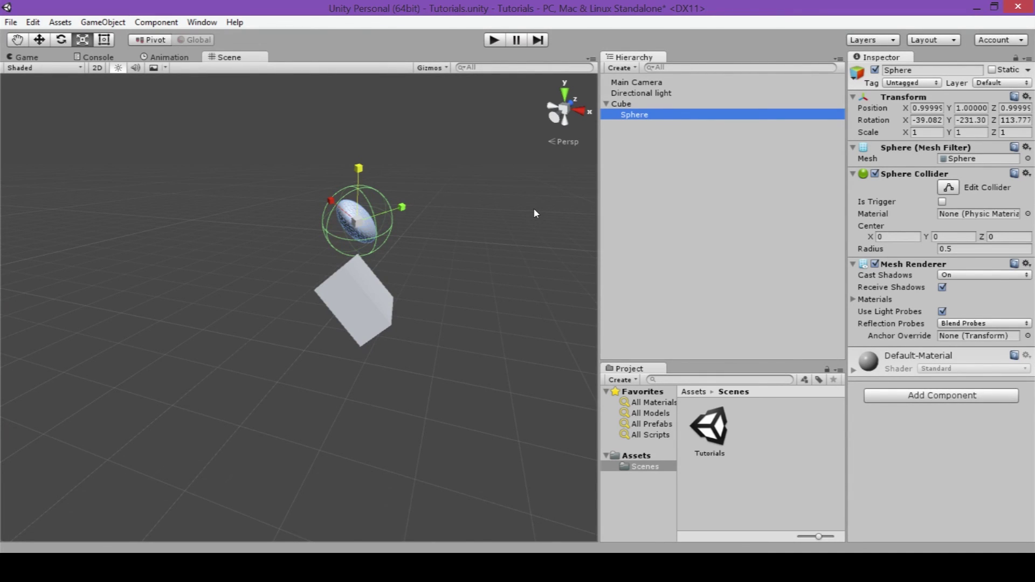
click(917, 132)
text(1.32)
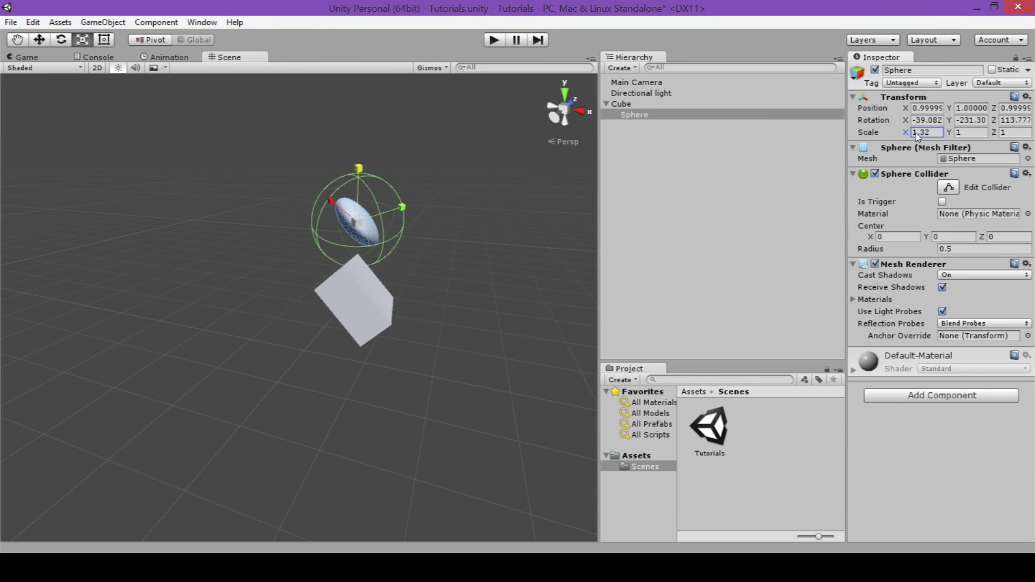
drag(357, 221, 393, 206)
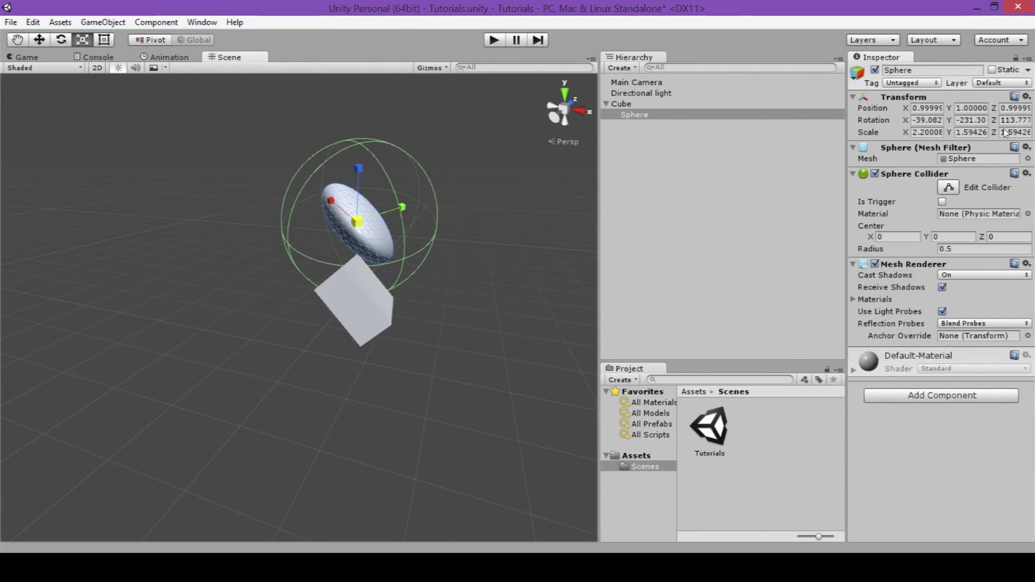